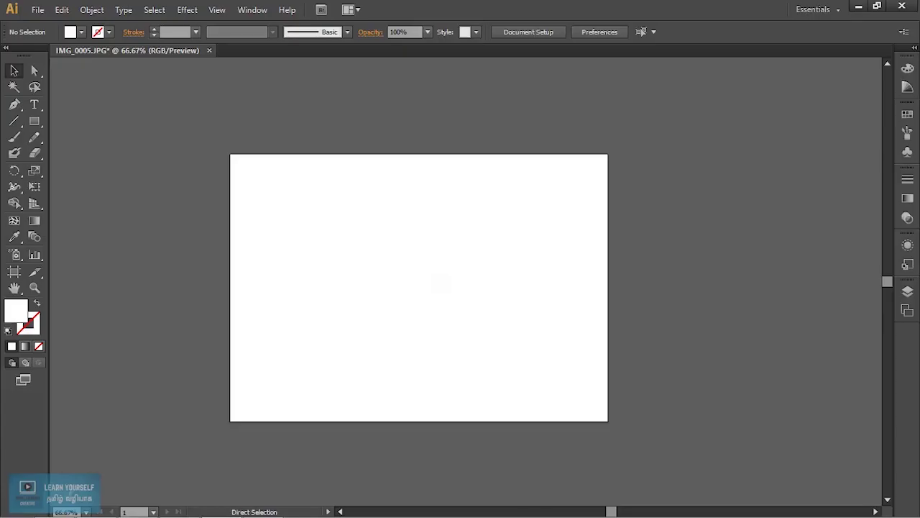
{"action": "key", "text": "ctrl+1"}
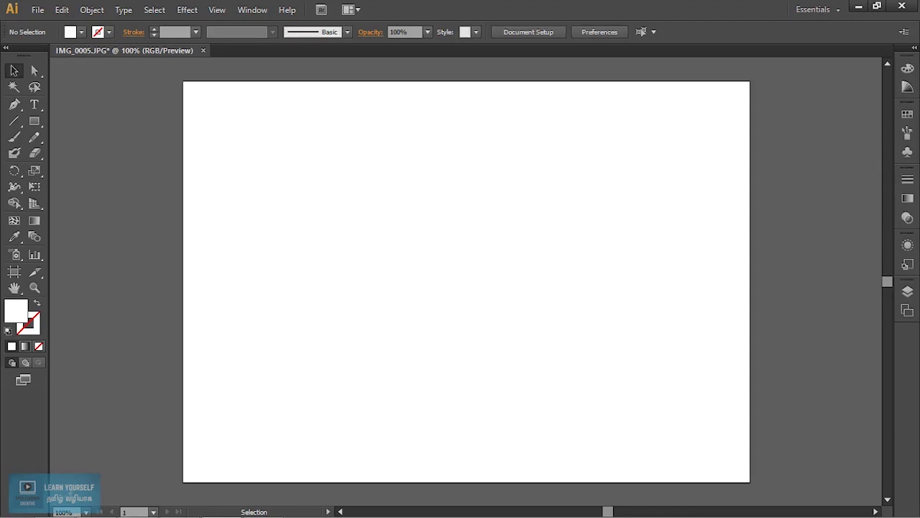
{"action": "scroll", "coordinate": [466, 281], "scroll_direction": "up", "scroll_amount": 12}
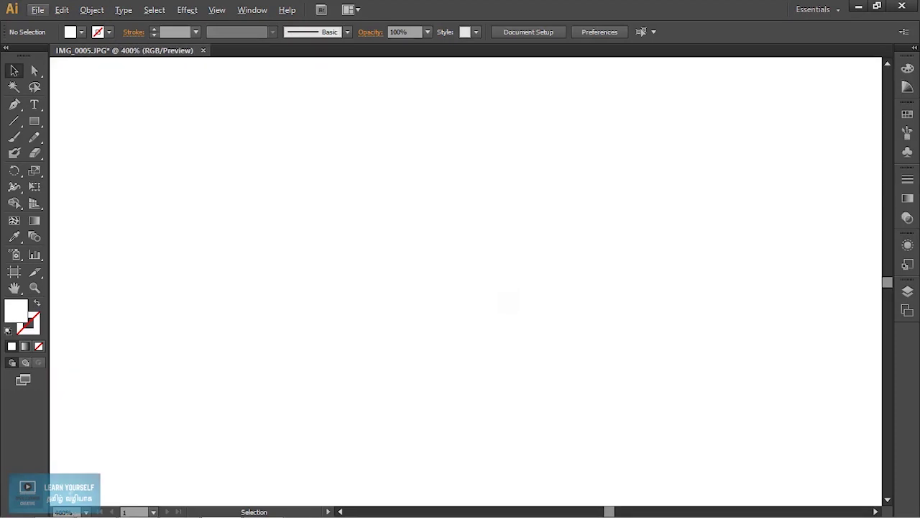
{"action": "key", "text": "ctrl+0"}
{"action": "key", "text": "ctrl+1"}
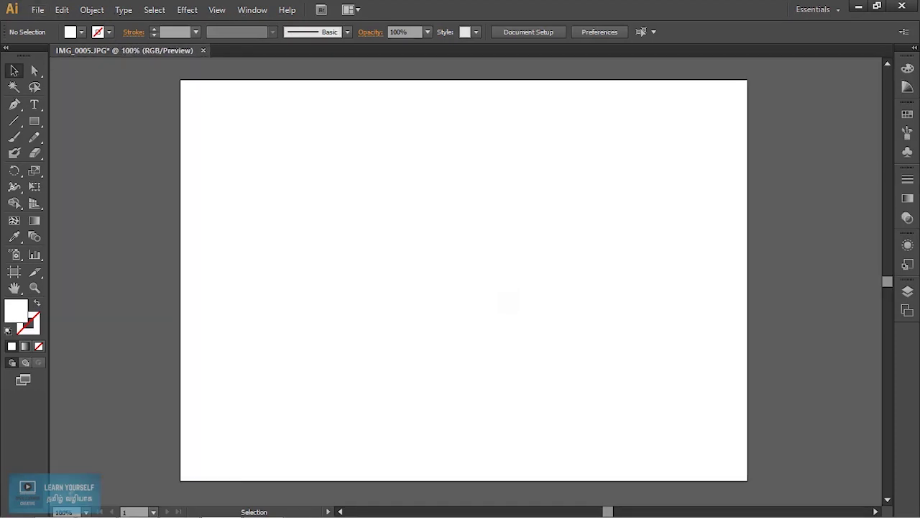
Open the image file 2.png from the OwnImages folder.
{"action": "left_click", "coordinate": [36, 12]}
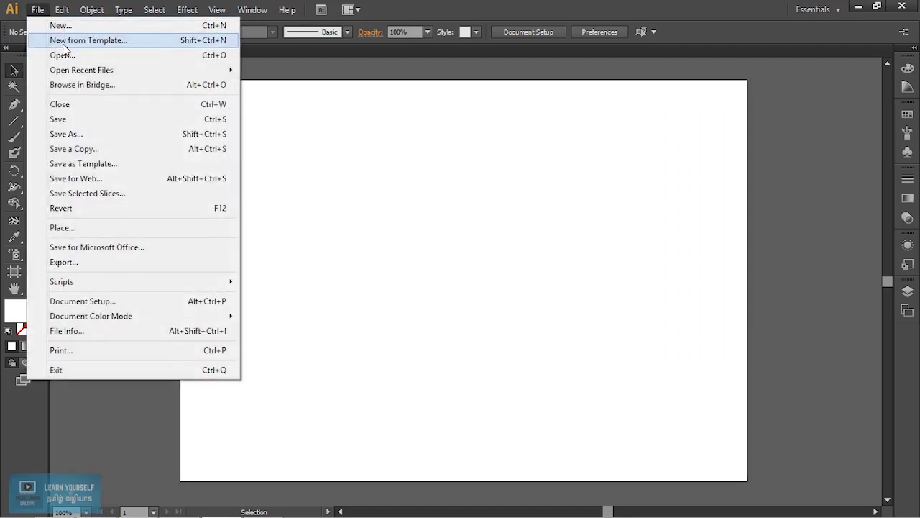
{"action": "left_click", "coordinate": [71, 55]}
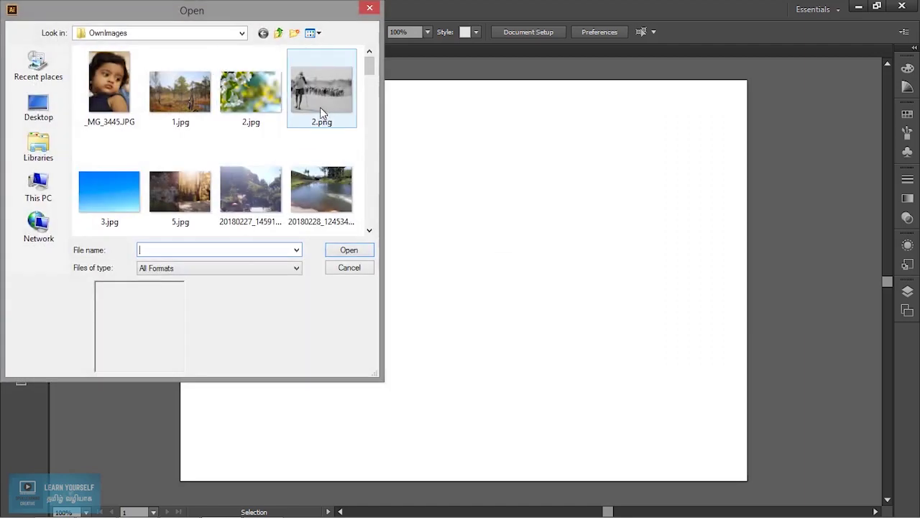
{"action": "left_click", "coordinate": [320, 107]}
{"action": "left_click", "coordinate": [359, 256]}
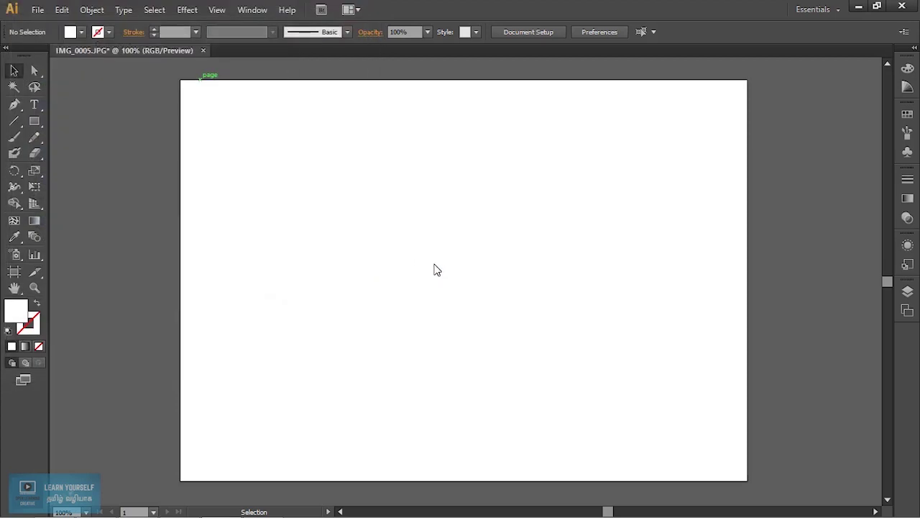
Scale the photo down proportionally about its centre until its height matches the artboard.
{"action": "key", "text": "ctrl+minus"}
{"action": "key", "text": "ctrl+minus"}
{"action": "key", "text": "ctrl+minus"}
{"action": "key", "text": "ctrl+minus"}
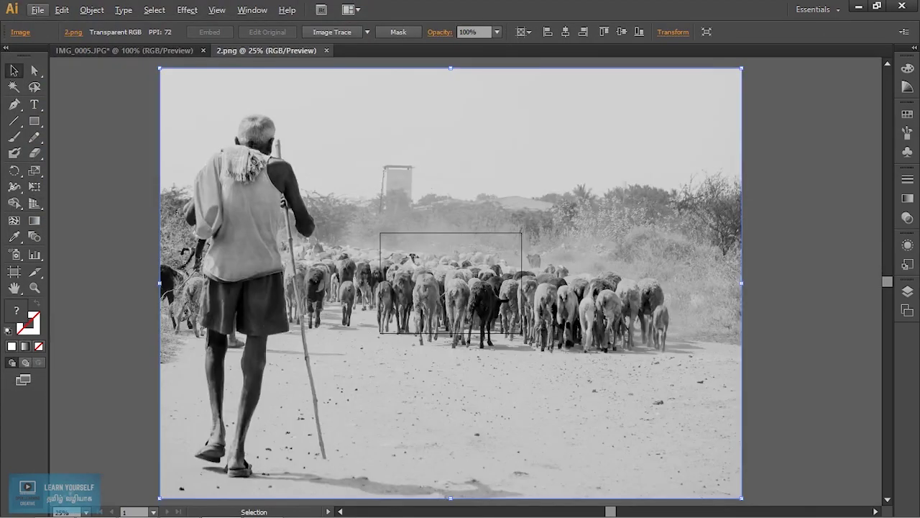
{"action": "left_click_drag", "start_coordinate": [159, 68], "coordinate": [379, 232]}
Examine the resized photo at magnifications between 66.67% and 150%, and deselect it.
{"action": "key", "text": "ctrl+plus"}
{"action": "key", "text": "ctrl+plus"}
{"action": "key", "text": "ctrl+plus"}
{"action": "key", "text": "ctrl+plus"}
{"action": "key", "text": "ctrl+plus"}
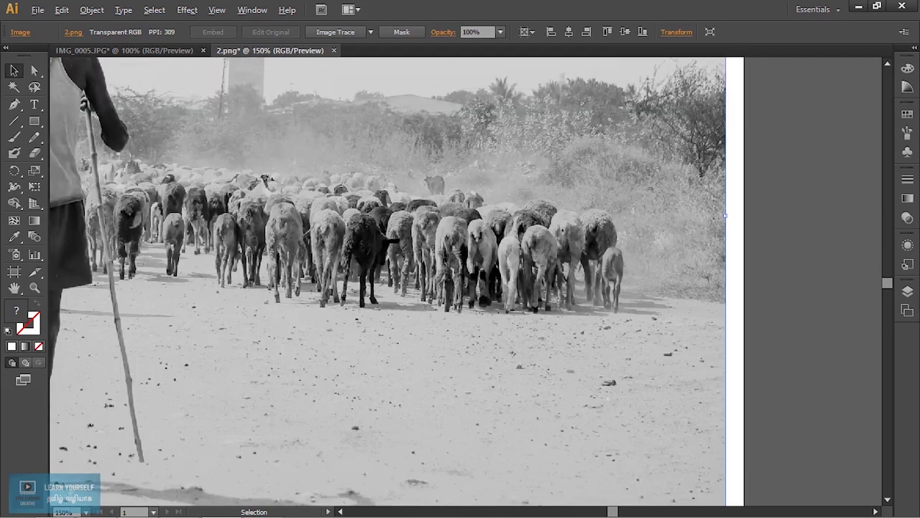
{"action": "key", "text": "ctrl+minus"}
{"action": "key", "text": "ctrl+minus"}
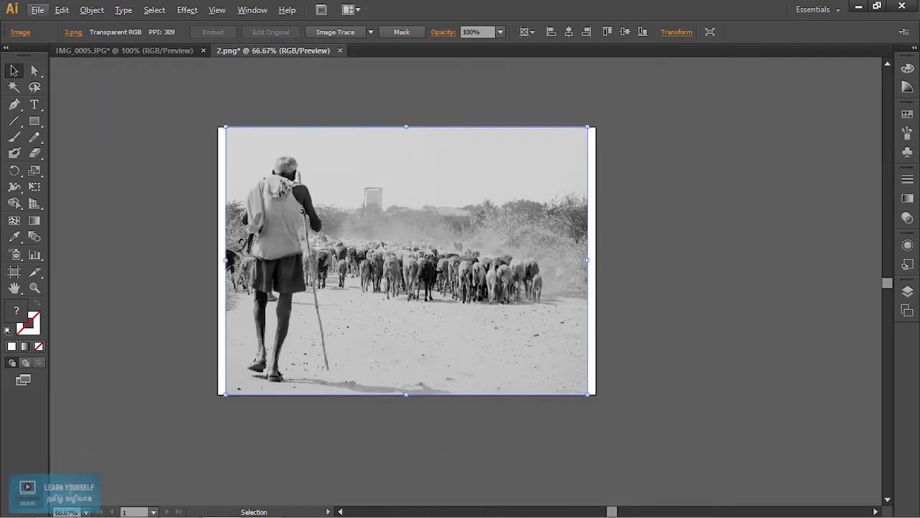
{"action": "key", "text": "ctrl+shift+a"}
{"action": "key", "text": "ctrl+plus"}
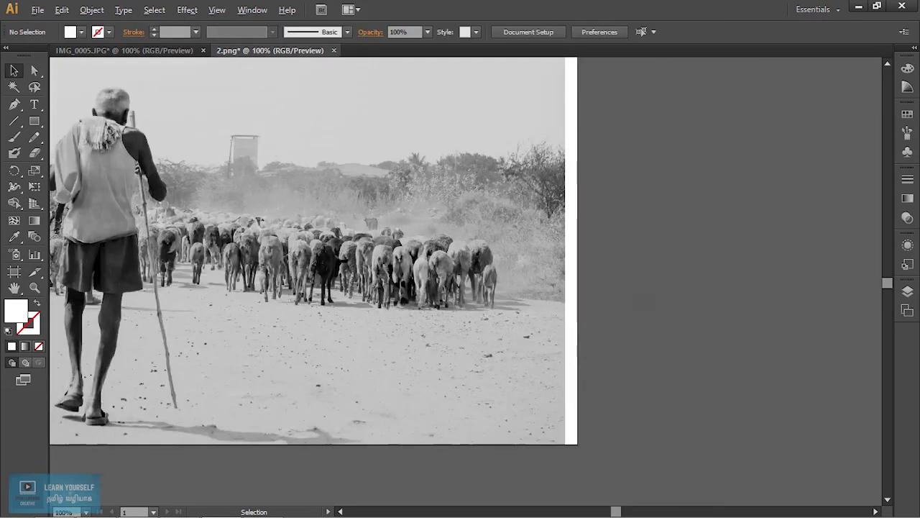
{"action": "key", "text": "ctrl+plus"}
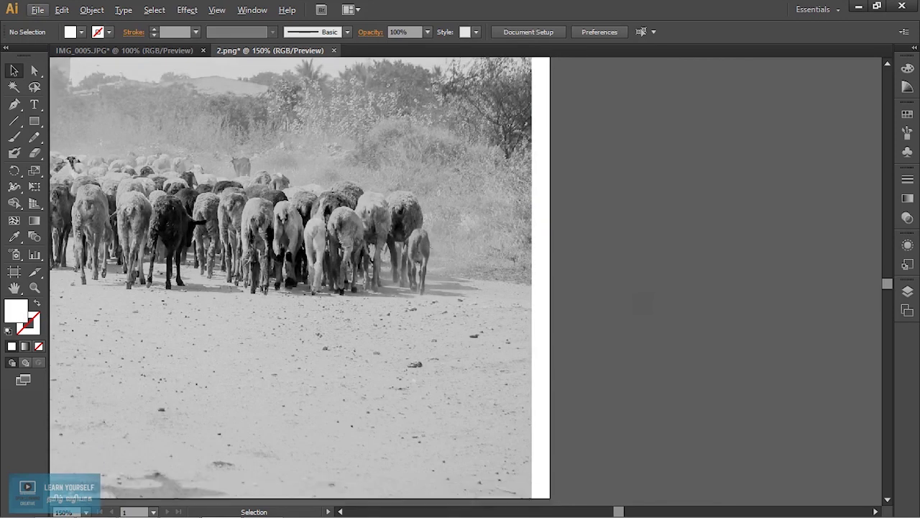
Examine the photo at 150% by panning vertically and horizontally between the shepherd and the herd.
{"action": "scroll", "coordinate": [470, 281], "scroll_direction": "down", "scroll_amount": 1}
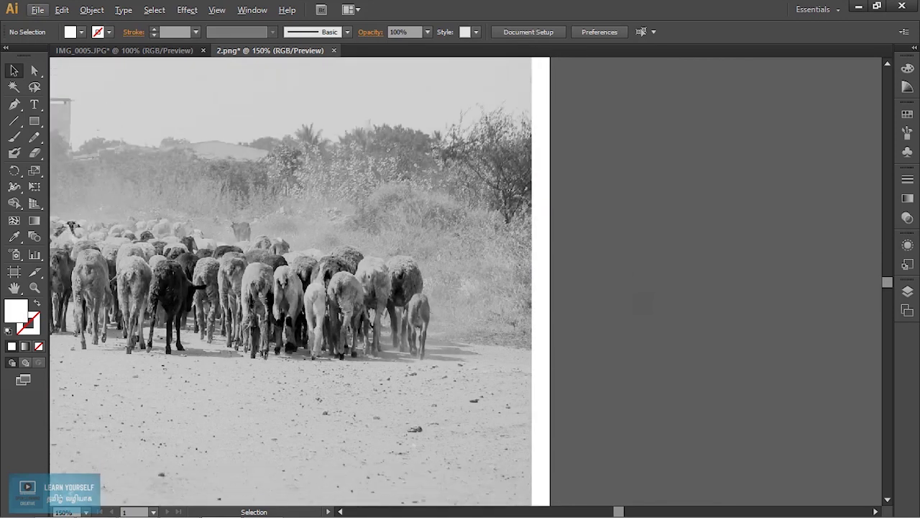
{"action": "scroll", "coordinate": [291, 280], "scroll_direction": "up", "scroll_amount": 1}
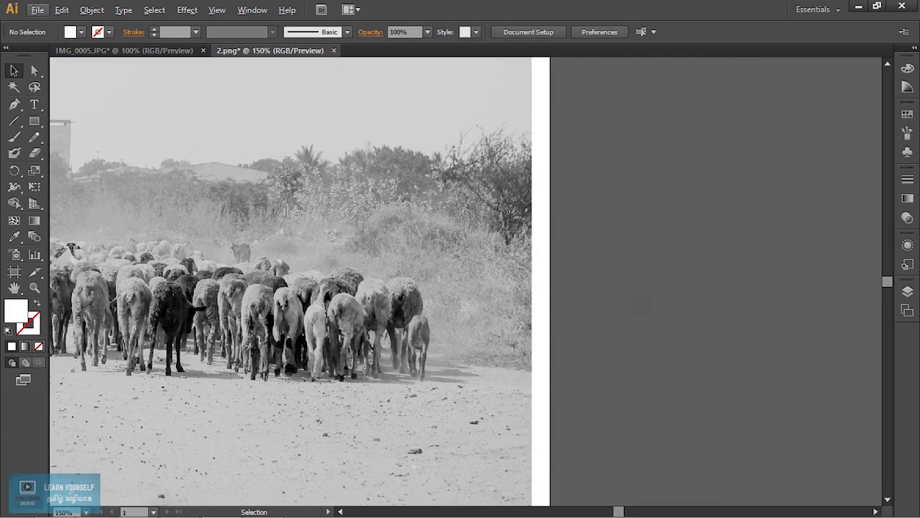
{"action": "scroll", "coordinate": [290, 281], "scroll_direction": "up", "scroll_amount": 2}
{"action": "scroll", "coordinate": [290, 280], "scroll_direction": "down", "scroll_amount": 3}
{"action": "scroll", "coordinate": [290, 280], "scroll_direction": "up", "scroll_amount": 2}
{"action": "scroll", "coordinate": [291, 280], "scroll_direction": "right", "scroll_amount": 5}
{"action": "scroll", "coordinate": [291, 281], "scroll_direction": "left", "scroll_amount": 20}
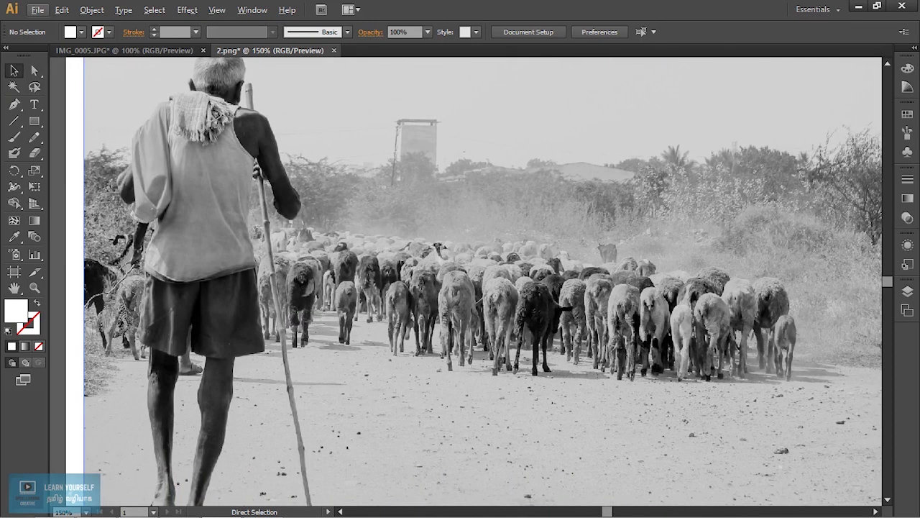
{"action": "scroll", "coordinate": [474, 280], "scroll_direction": "left", "scroll_amount": 4}
{"action": "scroll", "coordinate": [467, 280], "scroll_direction": "left", "scroll_amount": 6}
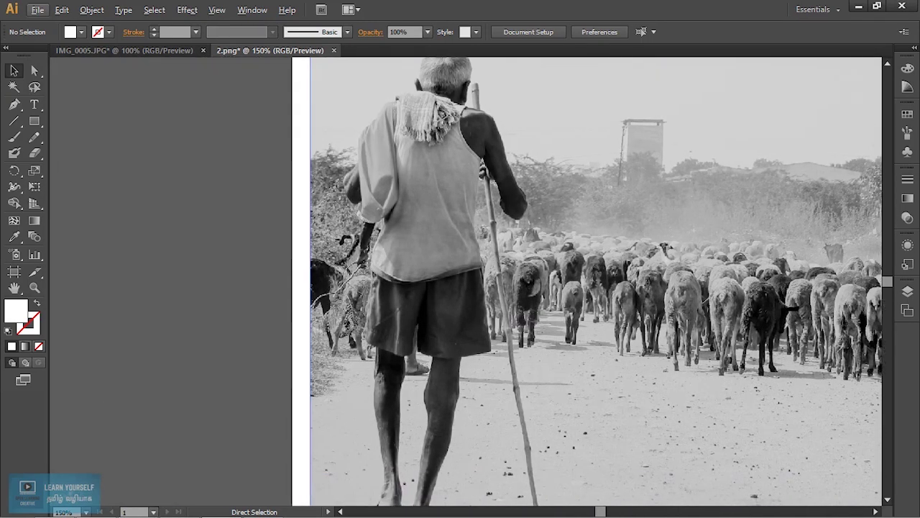
{"action": "scroll", "coordinate": [468, 280], "scroll_direction": "right", "scroll_amount": 12}
{"action": "scroll", "coordinate": [468, 280], "scroll_direction": "right", "scroll_amount": 1}
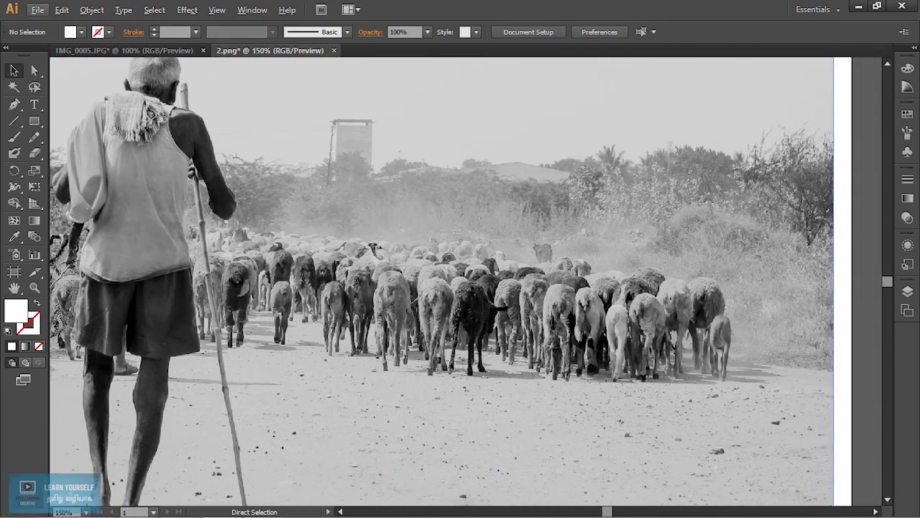
{"action": "scroll", "coordinate": [467, 281], "scroll_direction": "left", "scroll_amount": 3}
{"action": "scroll", "coordinate": [467, 280], "scroll_direction": "down", "scroll_amount": 3}
{"action": "scroll", "coordinate": [475, 281], "scroll_direction": "up", "scroll_amount": 4}
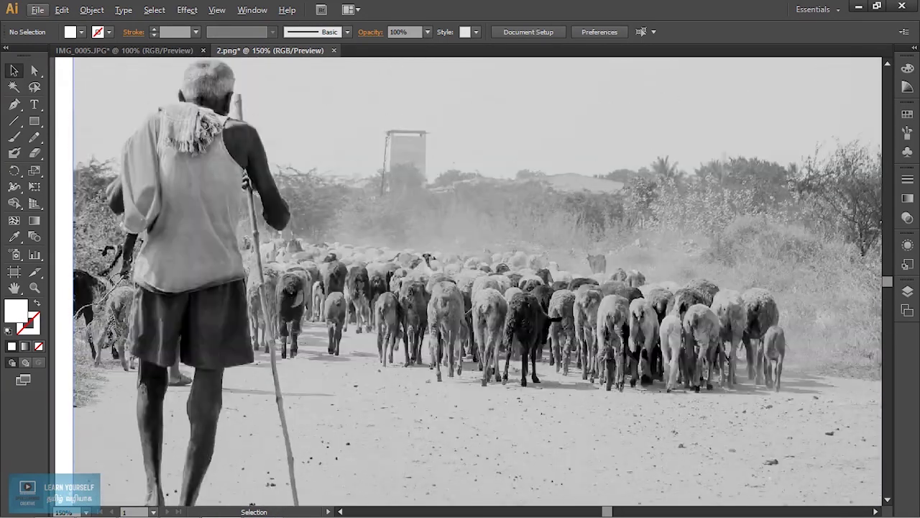
{"action": "scroll", "coordinate": [474, 280], "scroll_direction": "down", "scroll_amount": 11}
{"action": "scroll", "coordinate": [468, 280], "scroll_direction": "up", "scroll_amount": 10}
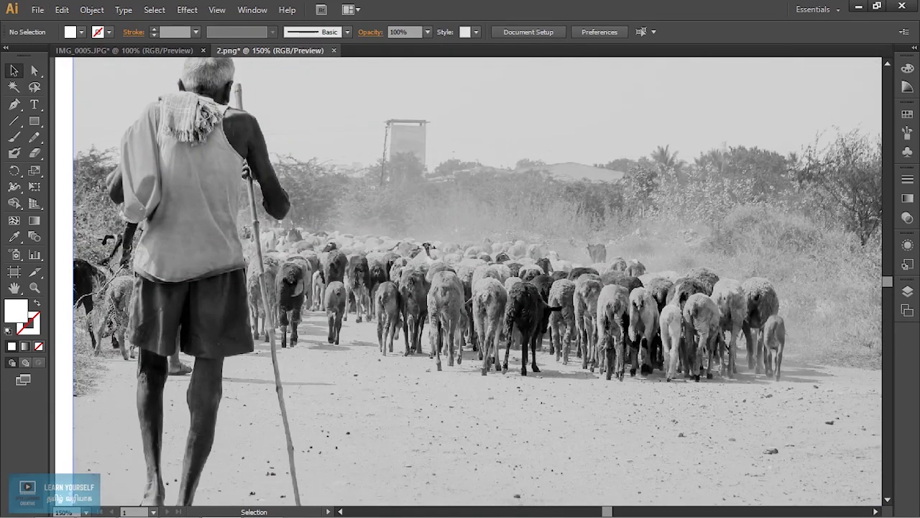
Examine the herd at up to 1200% magnification, and pan to the shepherd and the sky at 200%.
{"action": "scroll", "coordinate": [640, 270], "scroll_direction": "up", "scroll_amount": 6}
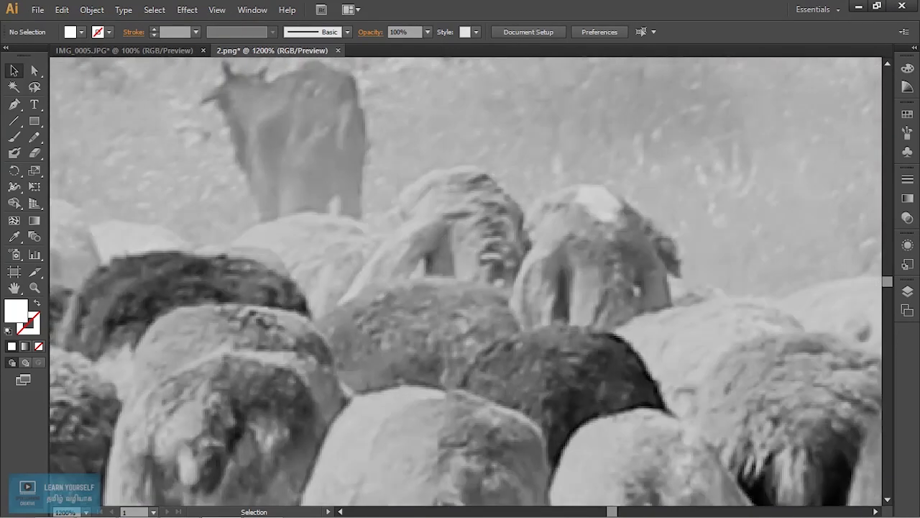
{"action": "scroll", "coordinate": [639, 268], "scroll_direction": "down", "scroll_amount": 7}
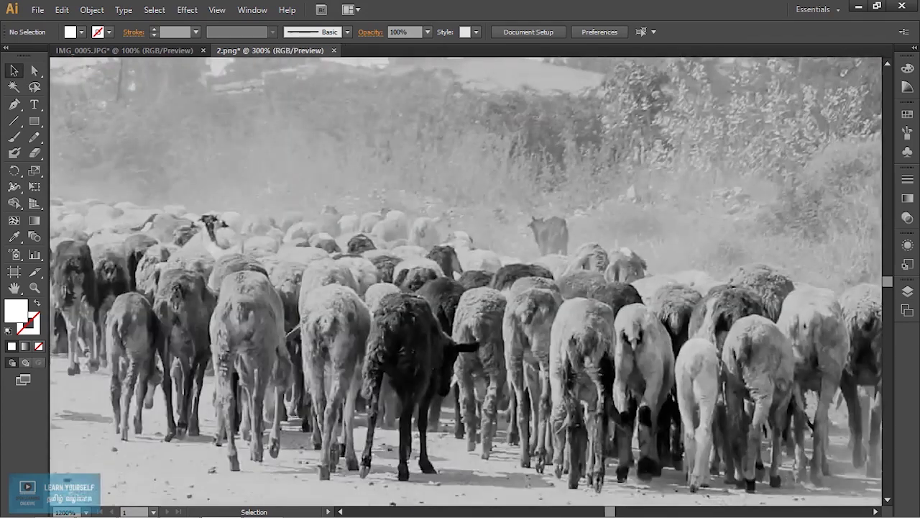
{"action": "scroll", "coordinate": [639, 268], "scroll_direction": "up", "scroll_amount": 2}
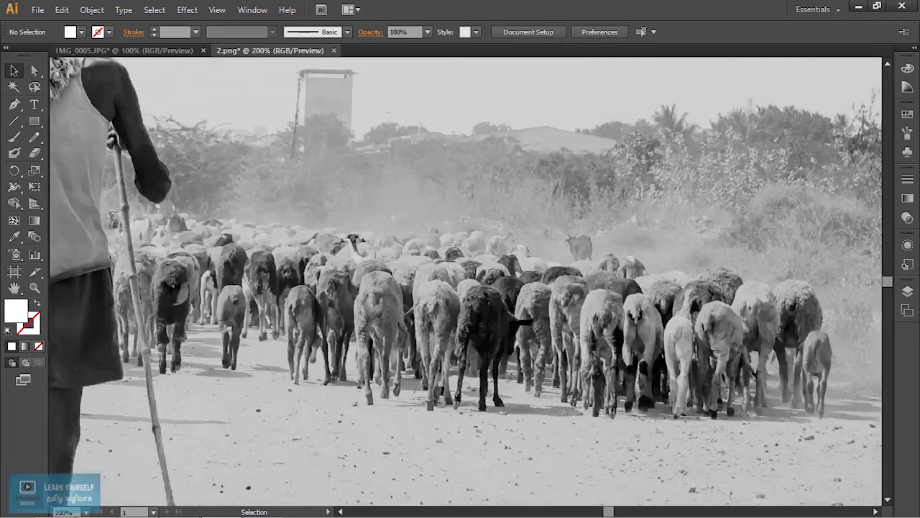
{"action": "scroll", "coordinate": [639, 268], "scroll_direction": "down", "scroll_amount": 1}
{"action": "scroll", "coordinate": [639, 268], "scroll_direction": "up", "scroll_amount": 1}
{"action": "key", "text": "space"}
{"action": "left_click_drag", "start_coordinate": [639, 268], "coordinate": [753, 397]}
{"action": "left_click_drag", "start_coordinate": [573, 410], "coordinate": [610, 373]}
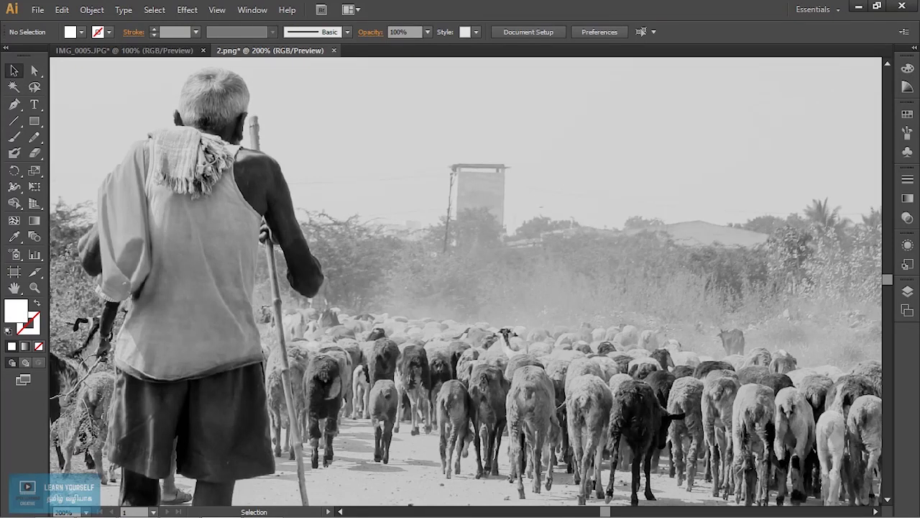
Magnify the towel on the shepherd's shoulder with the Zoom tool.
{"action": "key", "text": "z"}
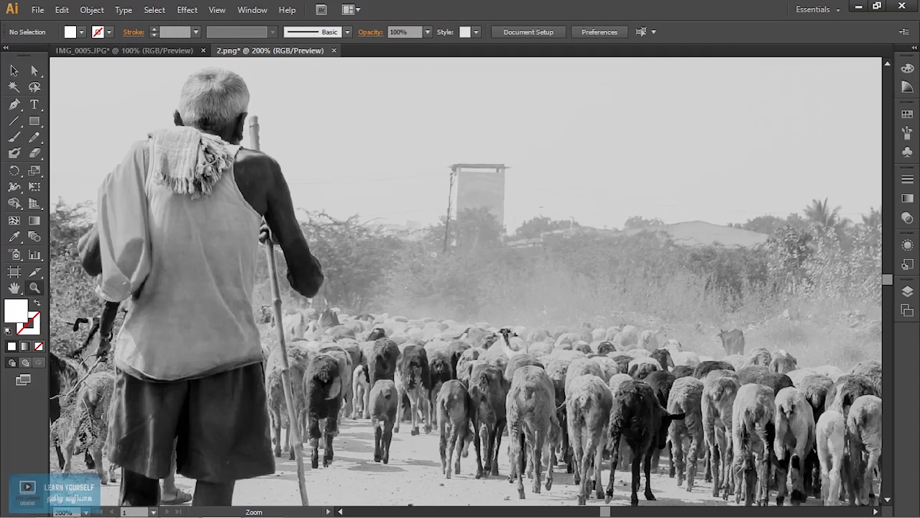
{"action": "left_click", "coordinate": [253, 235]}
{"action": "left_click_drag", "start_coordinate": [306, 115], "coordinate": [483, 237]}
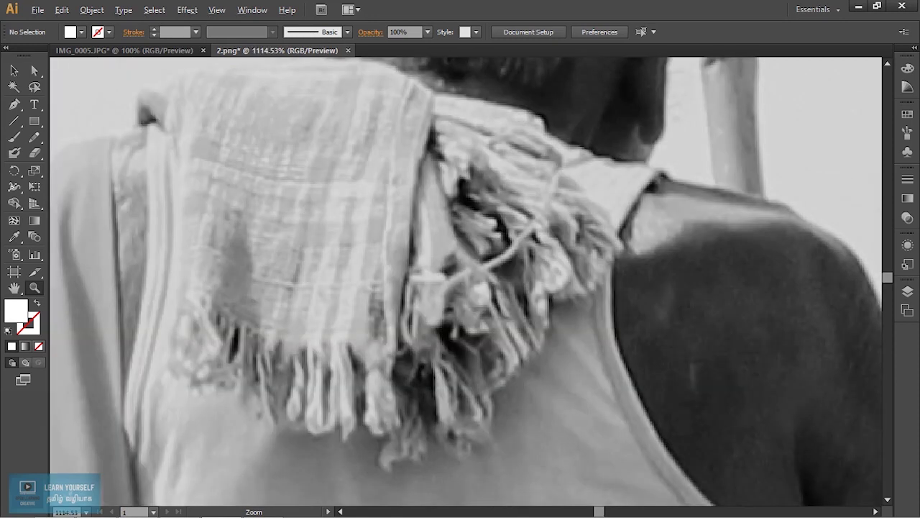
Reduce the magnification step by step to 25% and fit the artboard in the window.
{"action": "left_click", "coordinate": [483, 237], "text": "alt"}
{"action": "left_click", "coordinate": [483, 237], "text": "alt"}
{"action": "left_click", "coordinate": [483, 237], "text": "alt"}
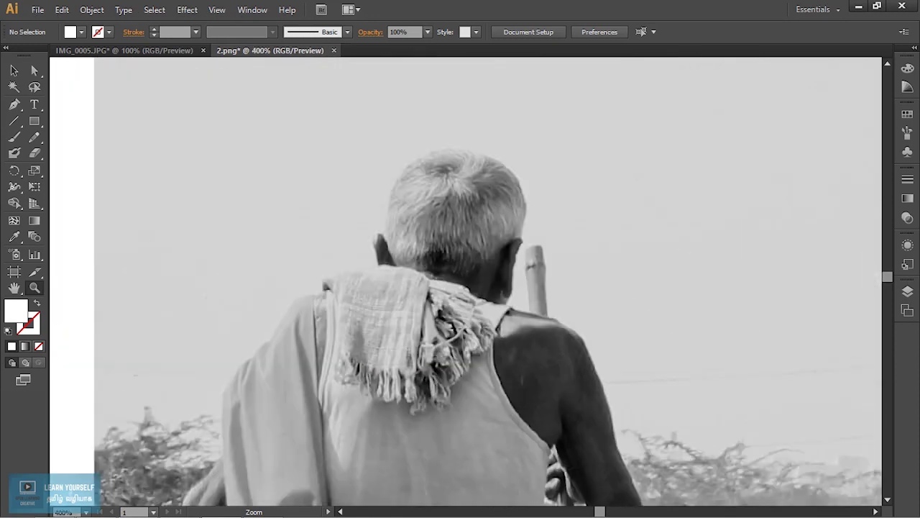
{"action": "left_click", "coordinate": [483, 237], "text": "alt"}
{"action": "left_click", "coordinate": [483, 237], "text": "alt"}
{"action": "key", "text": "ctrl+minus"}
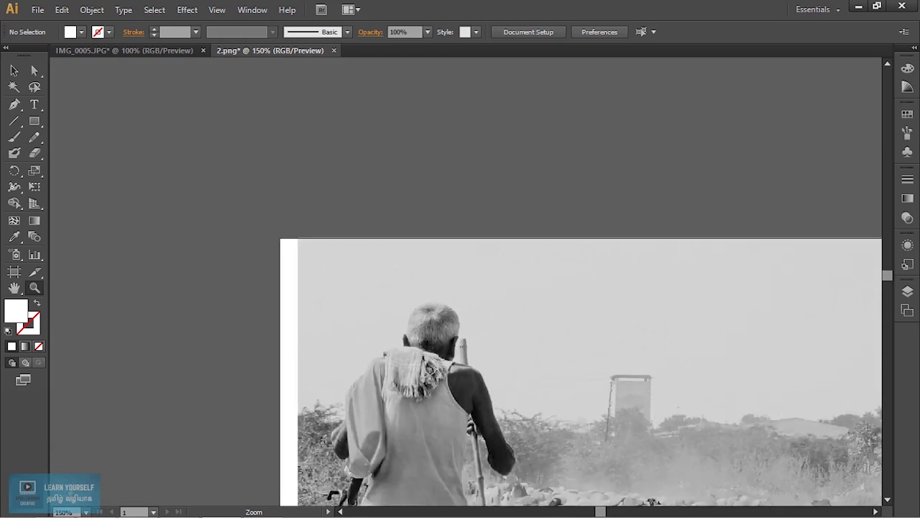
{"action": "key", "text": "ctrl+minus"}
{"action": "key", "text": "ctrl+minus"}
{"action": "key", "text": "ctrl+minus"}
{"action": "key", "text": "ctrl+minus"}
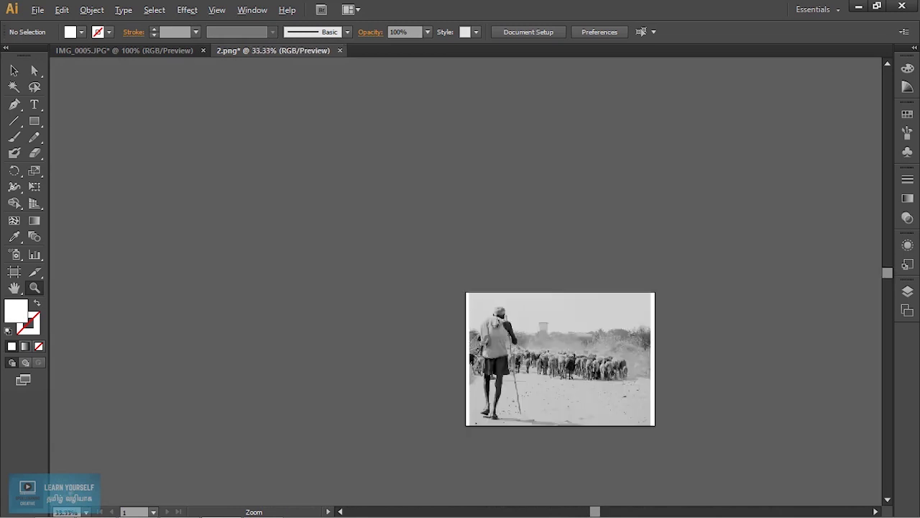
{"action": "key", "text": "ctrl+minus"}
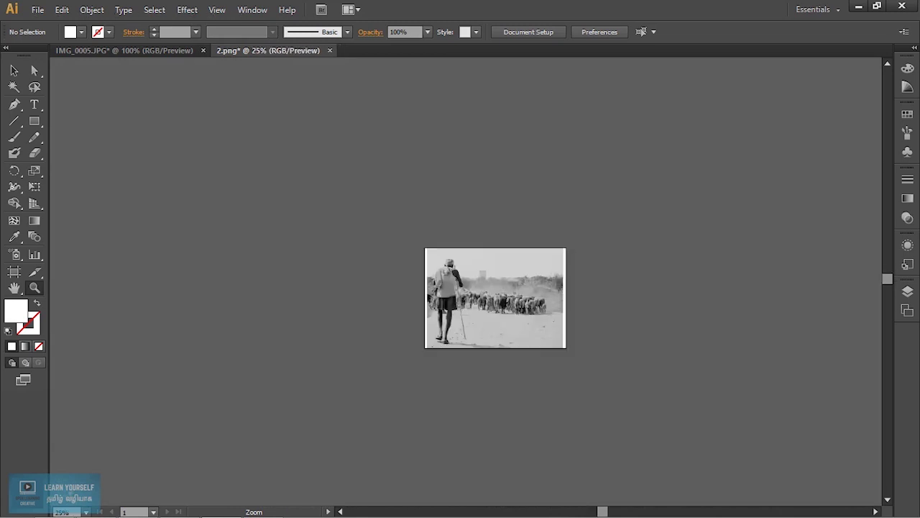
{"action": "key", "text": "ctrl+0"}
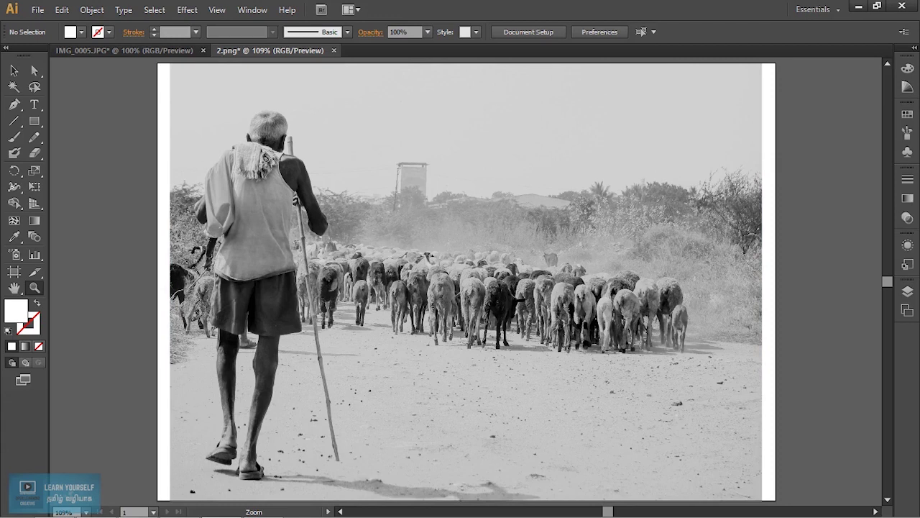
Examine the whole photo while varying the magnification between 50% and 150%.
{"action": "scroll", "coordinate": [448, 255], "scroll_direction": "down", "scroll_amount": 3}
{"action": "scroll", "coordinate": [447, 255], "scroll_direction": "up", "scroll_amount": 2}
{"action": "scroll", "coordinate": [448, 256], "scroll_direction": "down", "scroll_amount": 2}
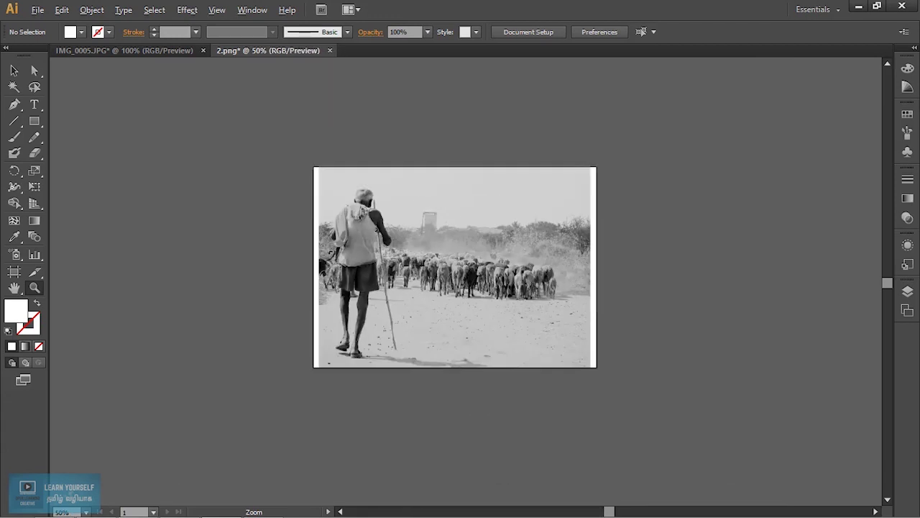
{"action": "scroll", "coordinate": [448, 256], "scroll_direction": "up", "scroll_amount": 3}
Enlarge the photo proportionally about its centre beyond all artboard edges, and fit the artboard in the window.
{"action": "left_click", "coordinate": [14, 70]}
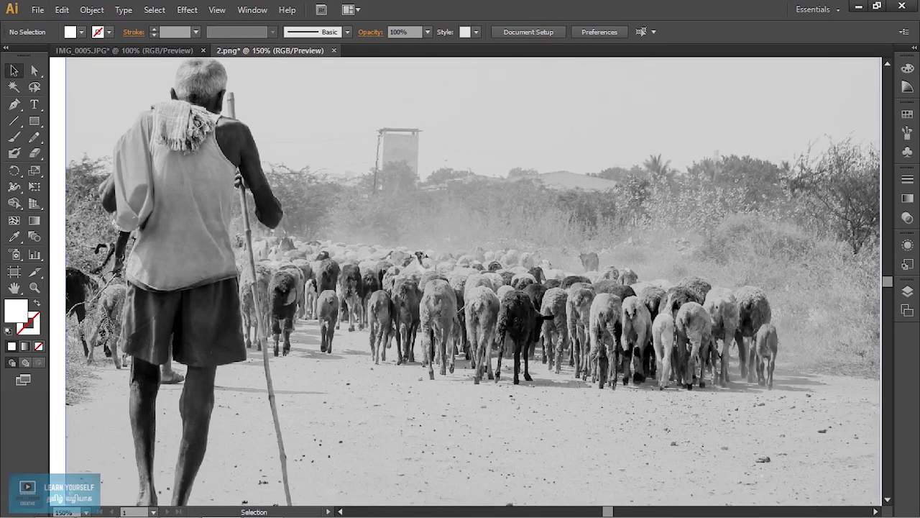
{"action": "scroll", "coordinate": [236, 205], "scroll_direction": "down", "scroll_amount": 4}
{"action": "key", "text": "ctrl+a"}
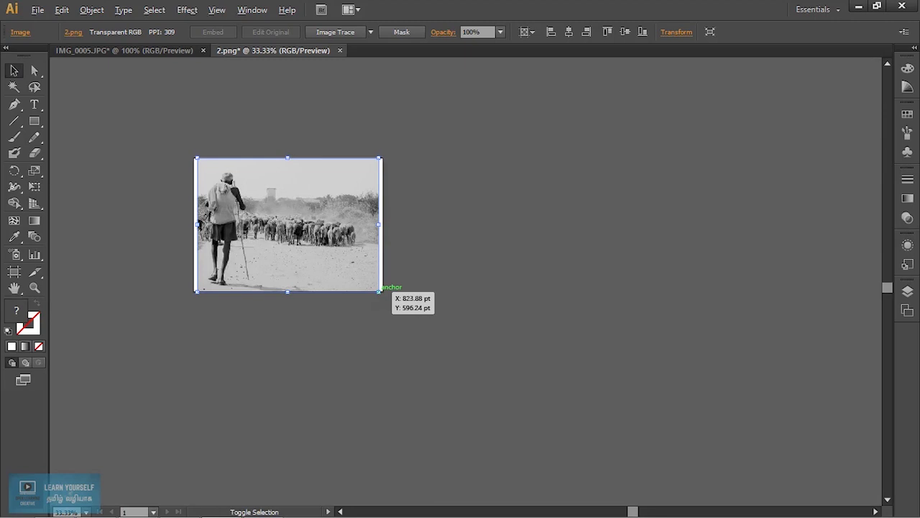
{"action": "left_click_drag", "start_coordinate": [379, 290], "coordinate": [419, 351]}
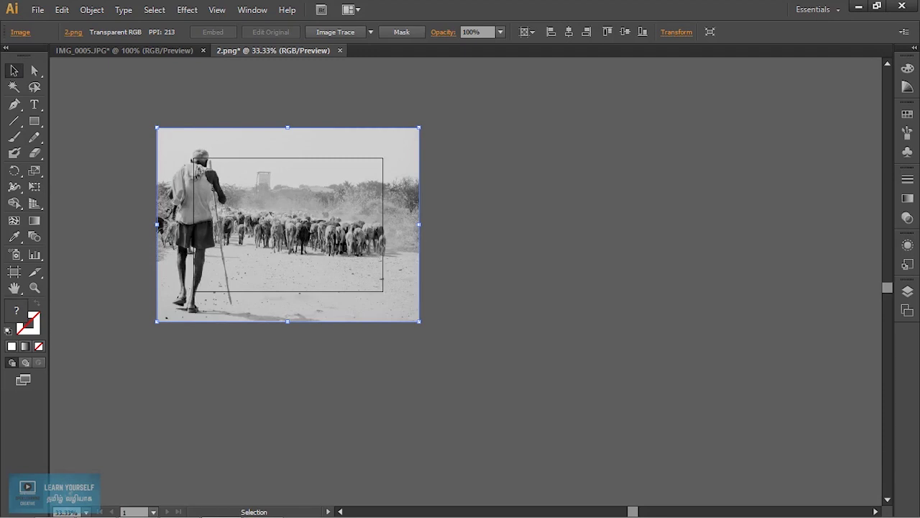
{"action": "mouse_move", "coordinate": [419, 322]}
{"action": "left_mouse_down"}
{"action": "mouse_move", "coordinate": [390, 298]}
{"action": "mouse_move", "coordinate": [424, 325]}
{"action": "left_mouse_up"}
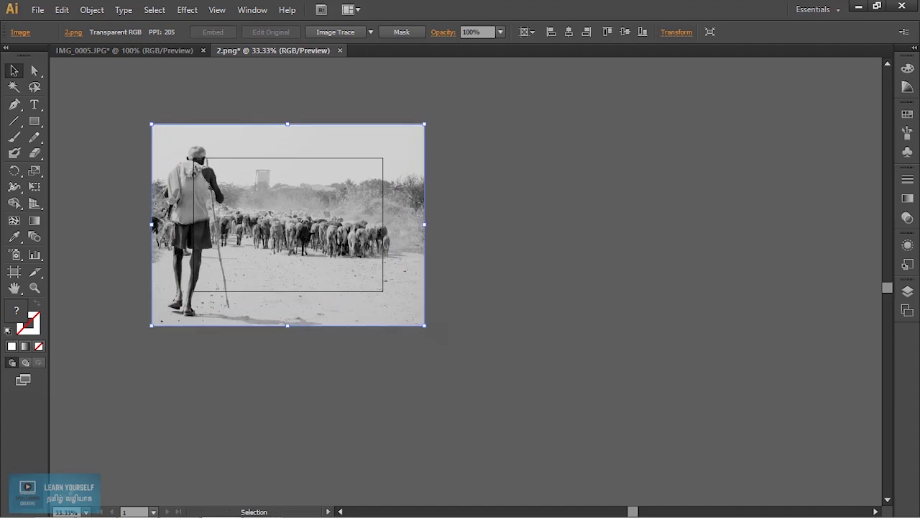
{"action": "key", "text": "ctrl+0"}
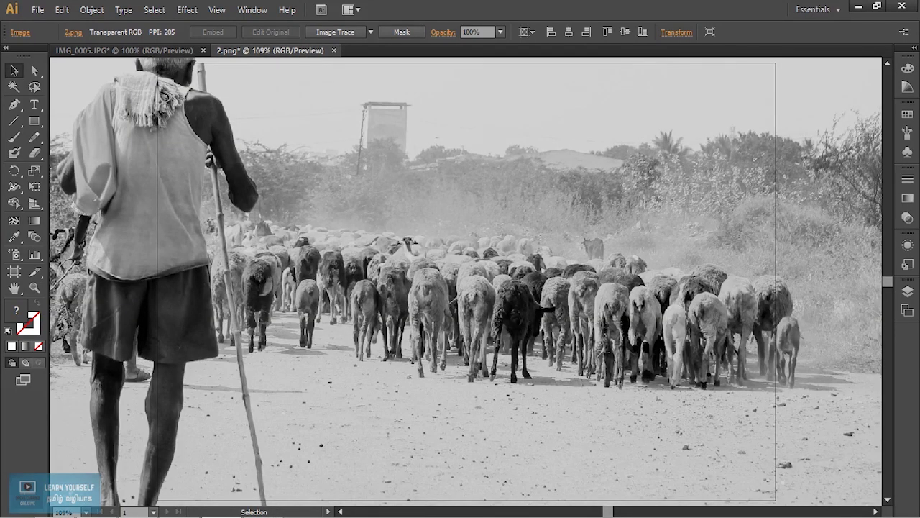
View the photo at actual size (100%) and compare it with a reduced 66.67% view.
{"action": "key", "text": "ctrl+1"}
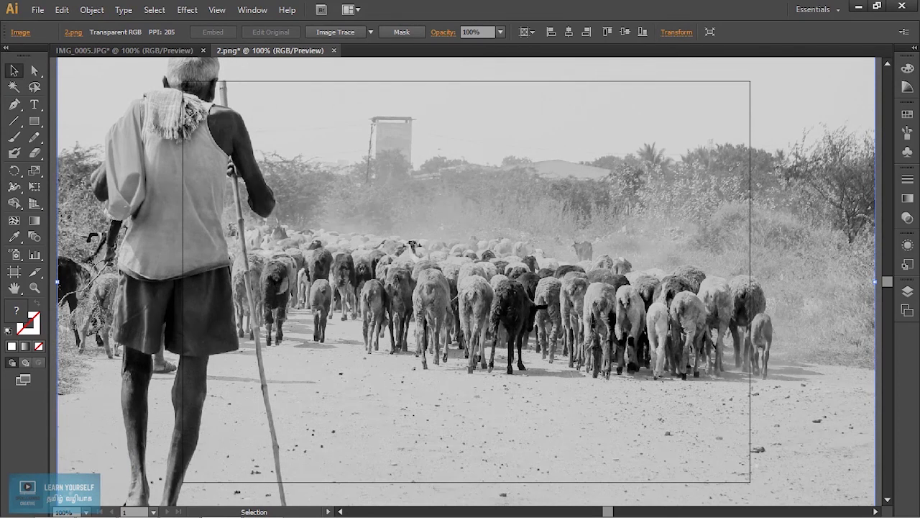
{"action": "scroll", "coordinate": [585, 212], "scroll_direction": "down", "scroll_amount": 3}
{"action": "scroll", "coordinate": [585, 212], "scroll_direction": "up", "scroll_amount": 2}
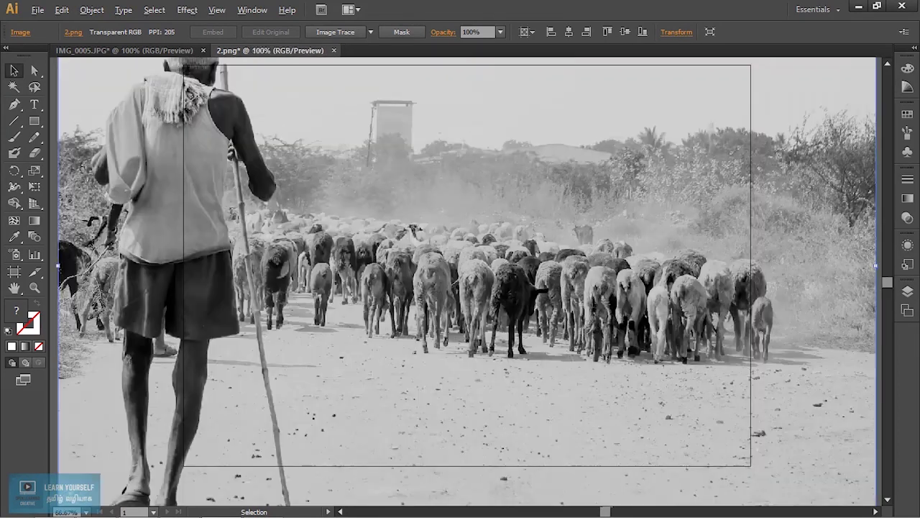
{"action": "key", "text": "ctrl+minus"}
{"action": "key", "text": "ctrl+minus"}
{"action": "key", "text": "ctrl+plus"}
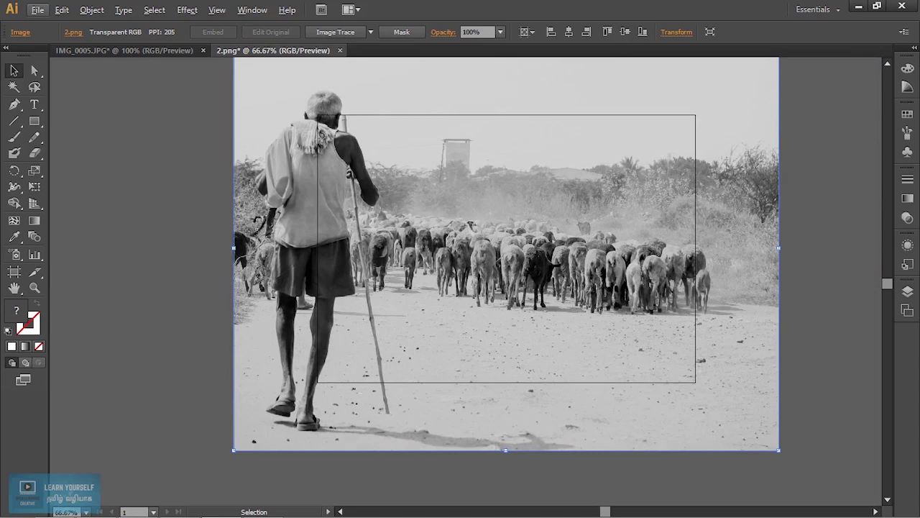
{"action": "key", "text": "ctrl+plus"}
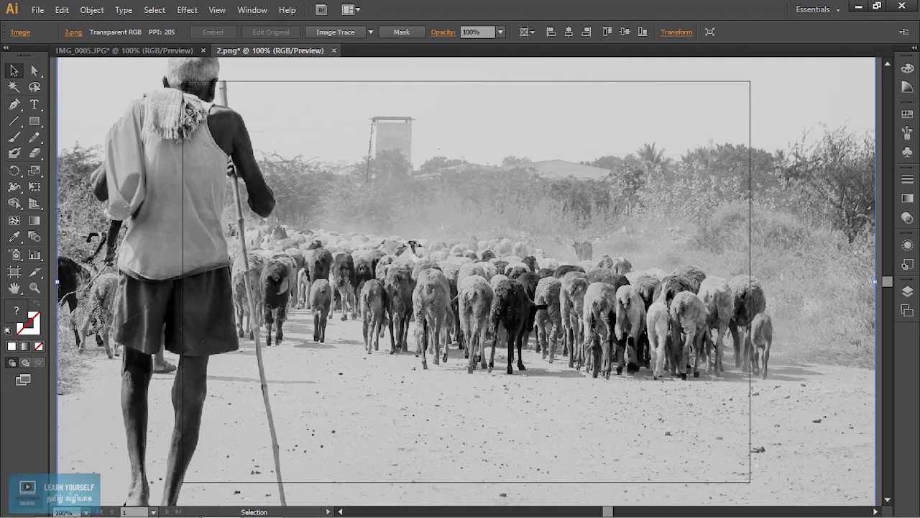
Reposition the photo in view with the Hand tool while varying the magnification between 50% and 66.67%.
{"action": "scroll", "coordinate": [424, 209], "scroll_direction": "down", "scroll_amount": 3}
{"action": "scroll", "coordinate": [424, 209], "scroll_direction": "up", "scroll_amount": 1}
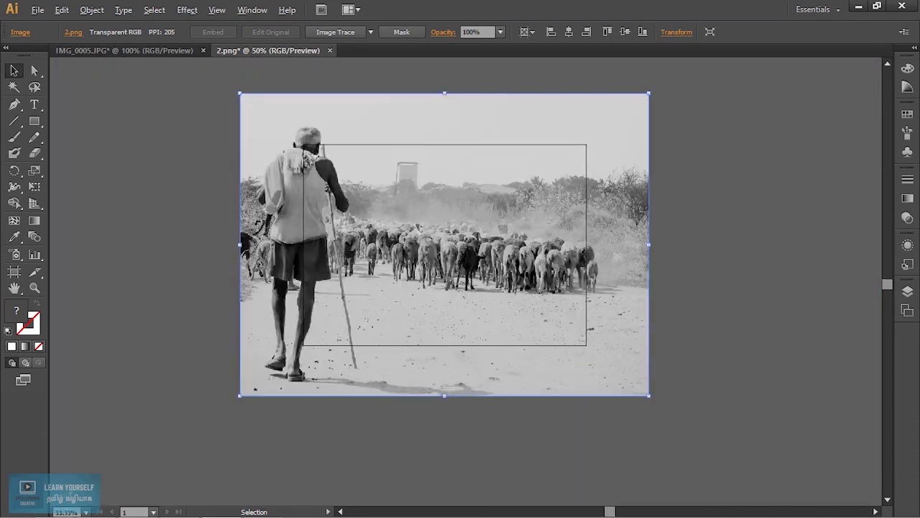
{"action": "key", "text": "space"}
{"action": "left_click_drag", "start_coordinate": [424, 209], "coordinate": [398, 245]}
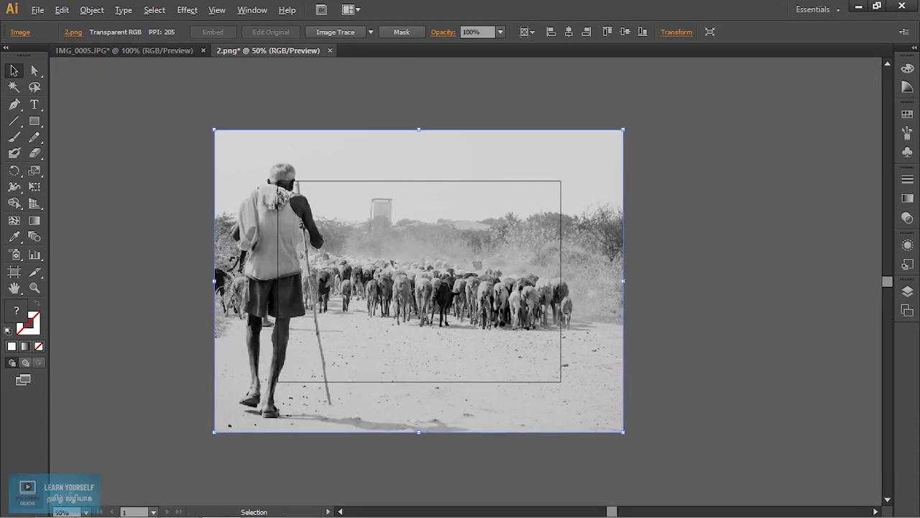
{"action": "scroll", "coordinate": [562, 348], "scroll_direction": "up", "scroll_amount": 1}
{"action": "scroll", "coordinate": [562, 347], "scroll_direction": "down", "scroll_amount": 1}
{"action": "scroll", "coordinate": [562, 347], "scroll_direction": "up", "scroll_amount": 1}
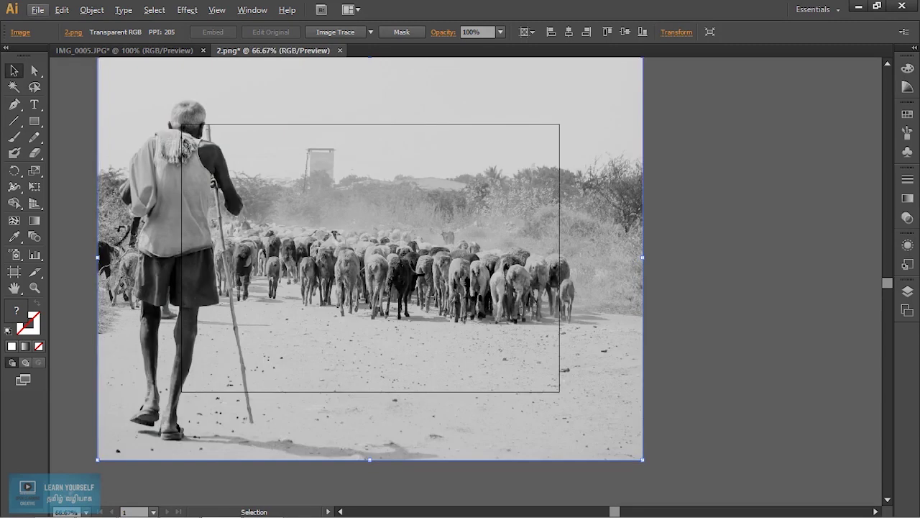
{"action": "key", "text": "space"}
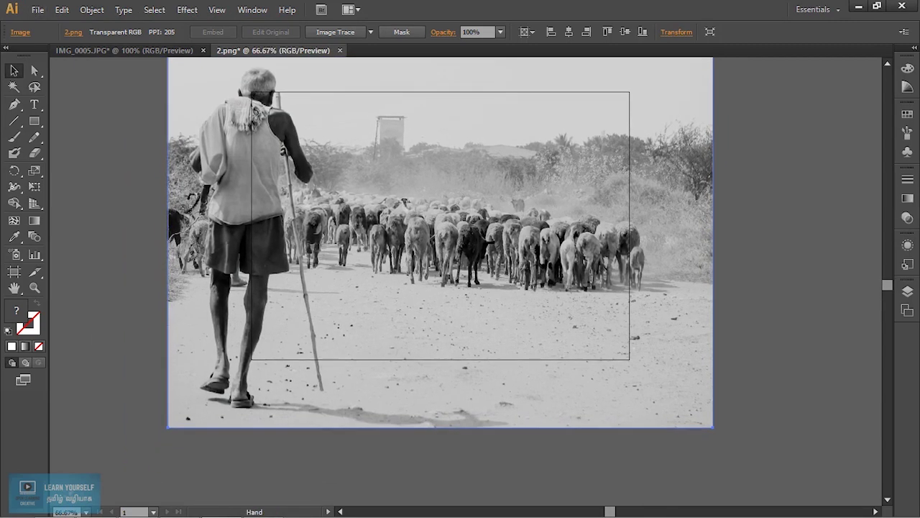